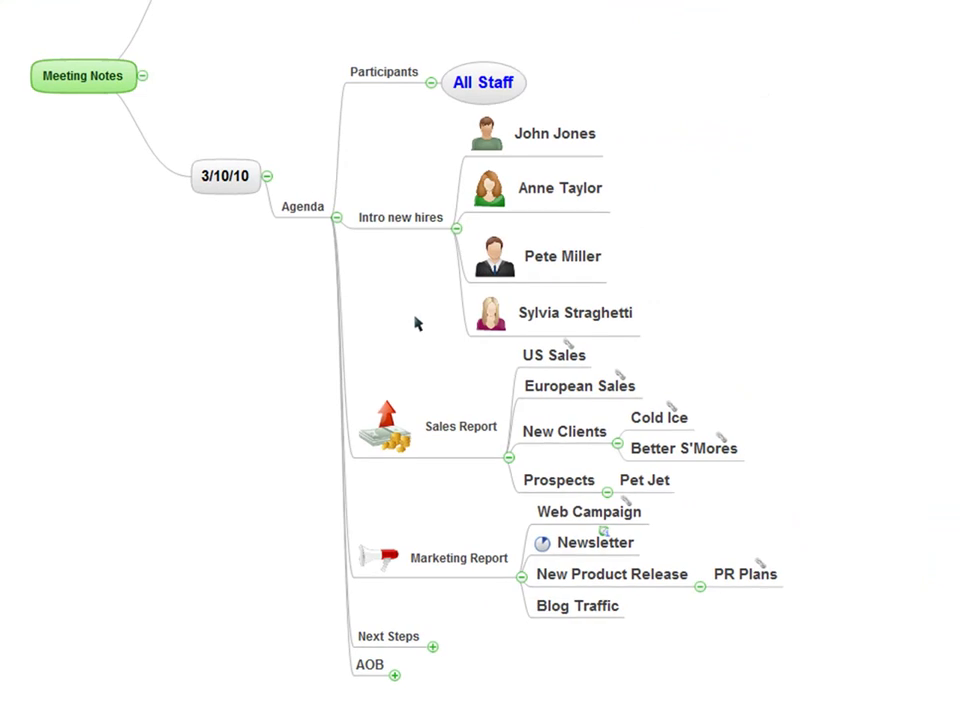
Delete the "Intro new hires" topic and its subtopics from the 3/10/10 agenda
{"action": "left_click", "coordinate": [425, 220]}
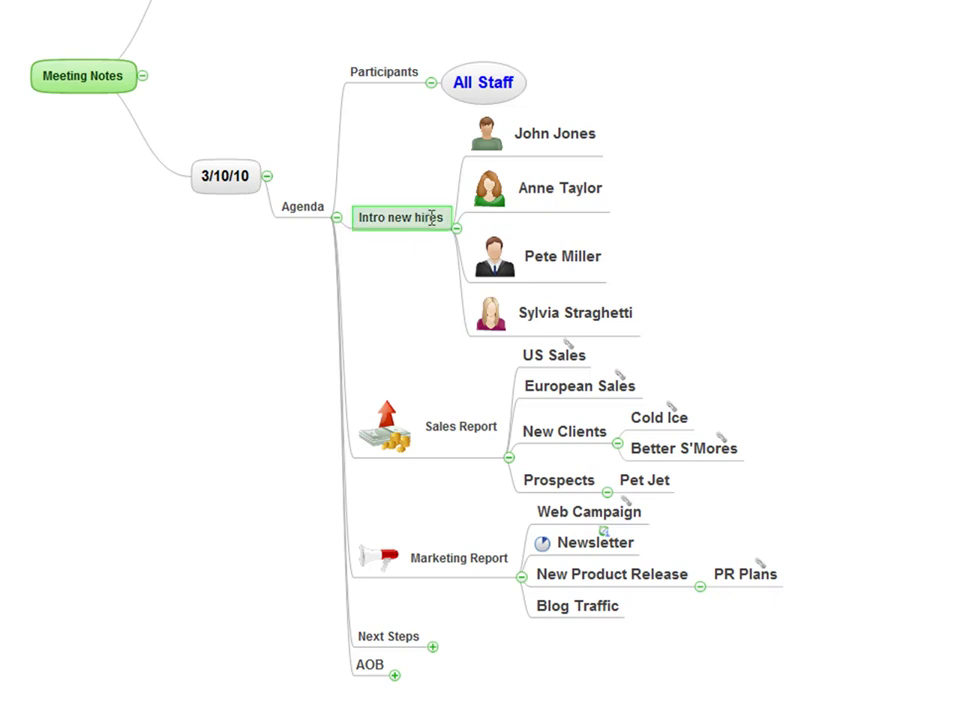
{"action": "key", "text": "Delete"}
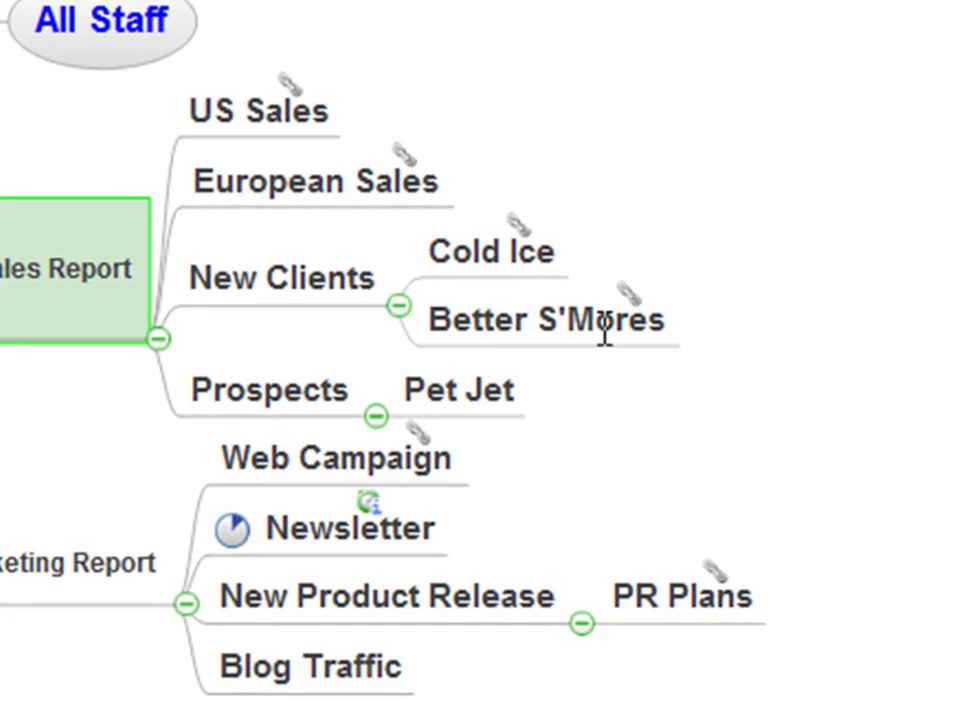
Link the Pet Jet topic under Prospects to the "Pet Jet Progress" file in the Meeting Agenda folder
{"action": "left_click", "coordinate": [488, 392]}
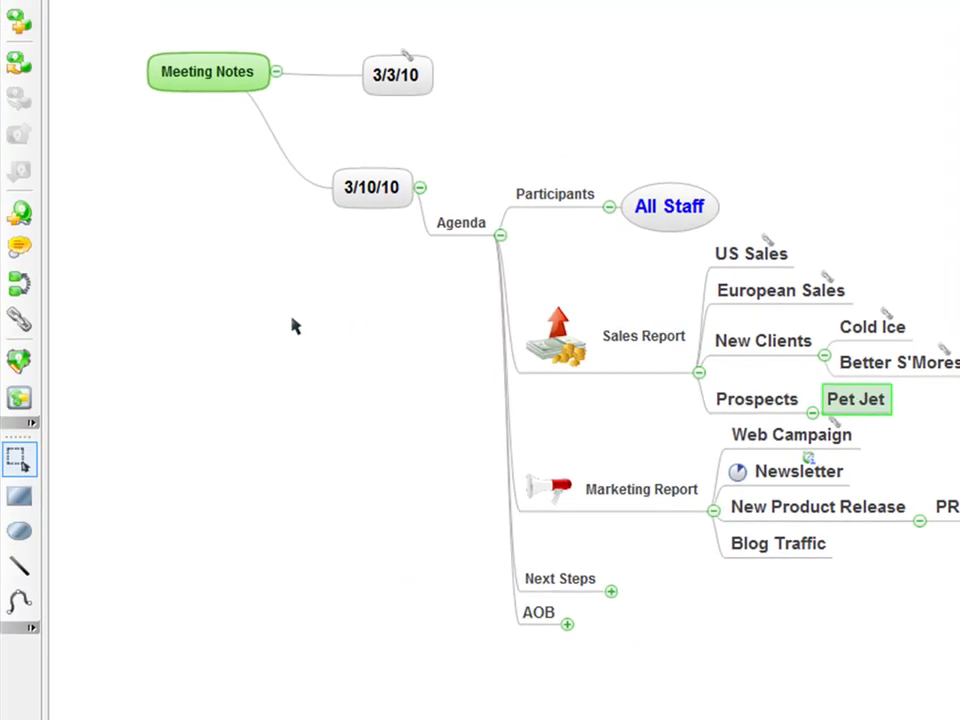
{"action": "left_click", "coordinate": [22, 320]}
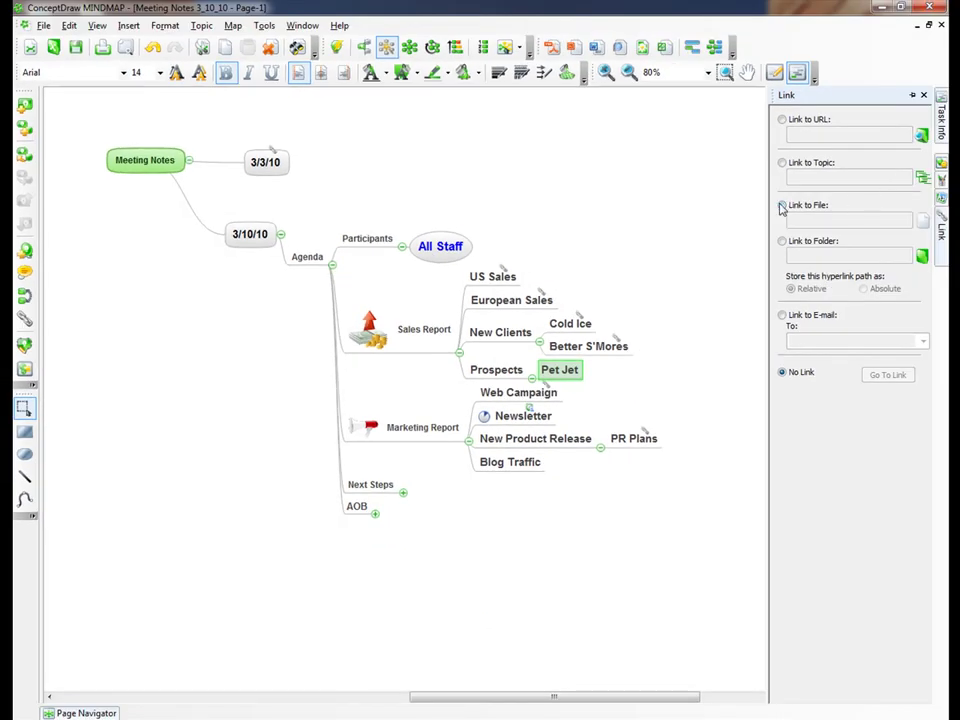
{"action": "left_click", "coordinate": [782, 206]}
{"action": "left_click", "coordinate": [921, 222]}
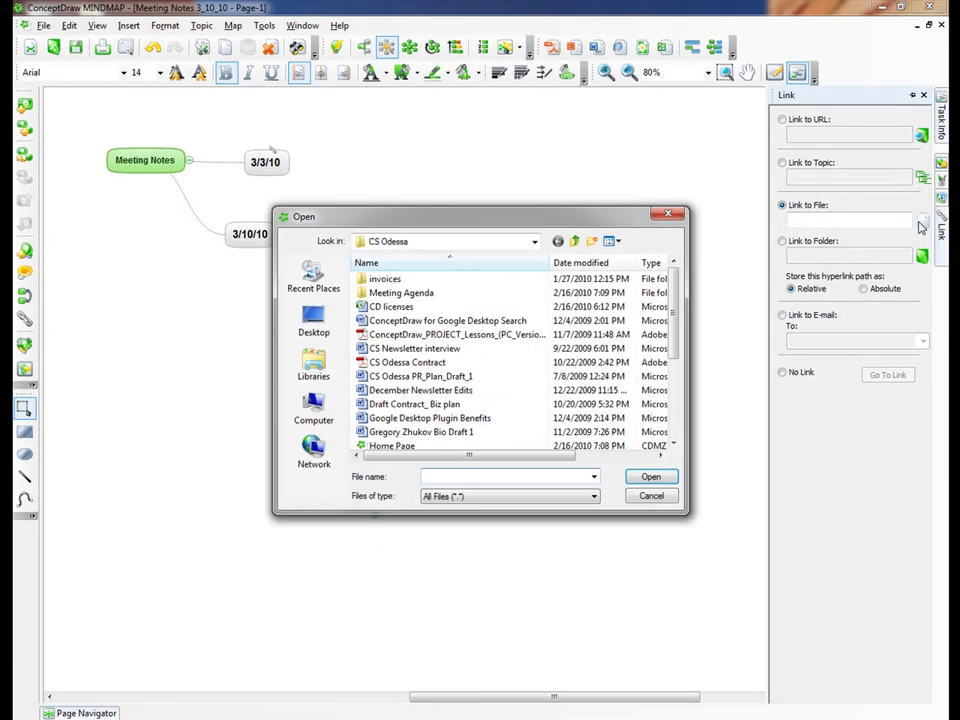
{"action": "double_click", "coordinate": [430, 294]}
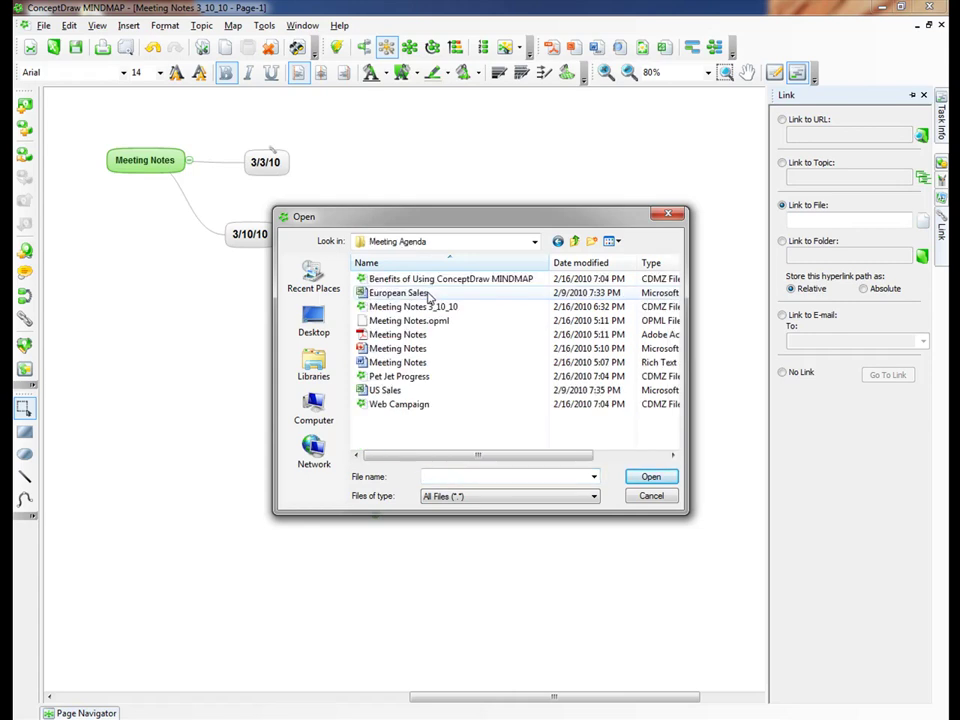
{"action": "double_click", "coordinate": [400, 377]}
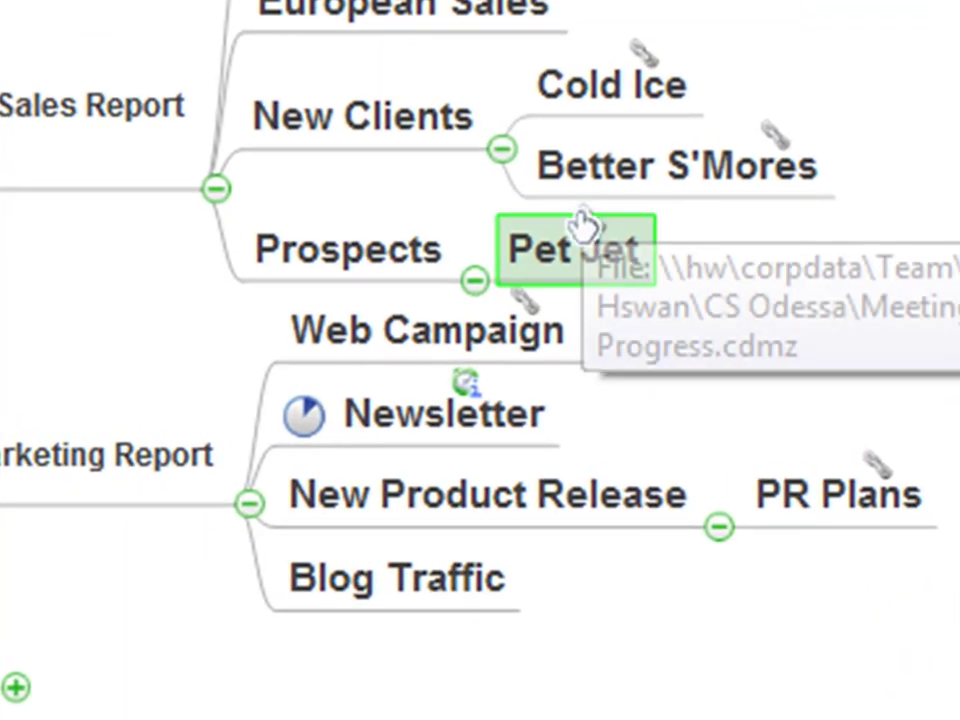
Open the linked Pet Jet Progress map, examine its notes and website link, and return to the meeting notes map
{"action": "left_click", "coordinate": [583, 222]}
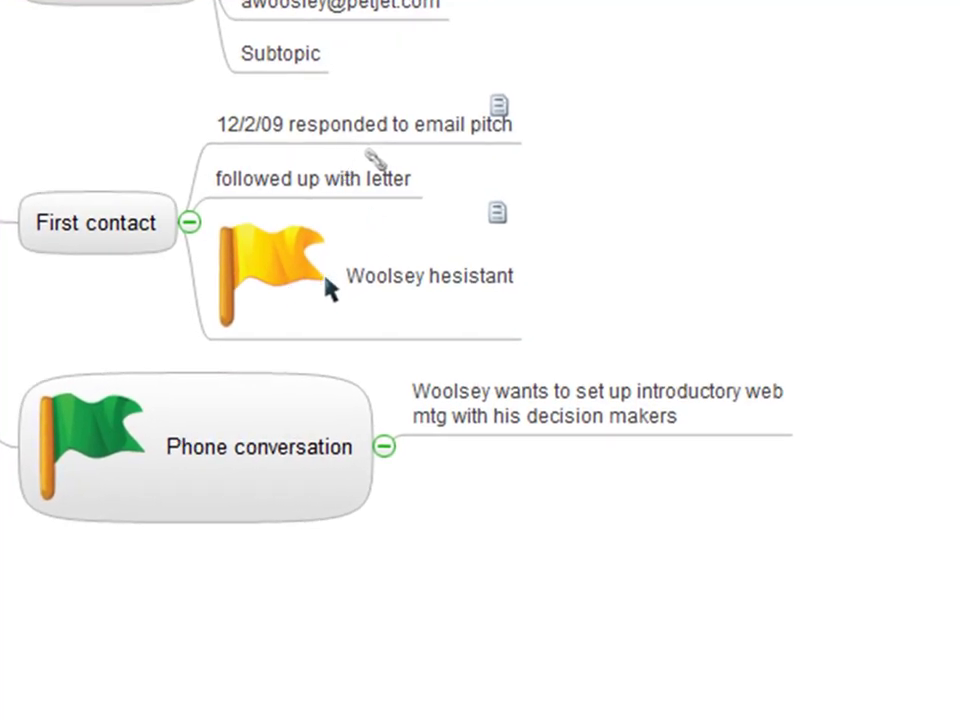
{"action": "mouse_move", "coordinate": [496, 216]}
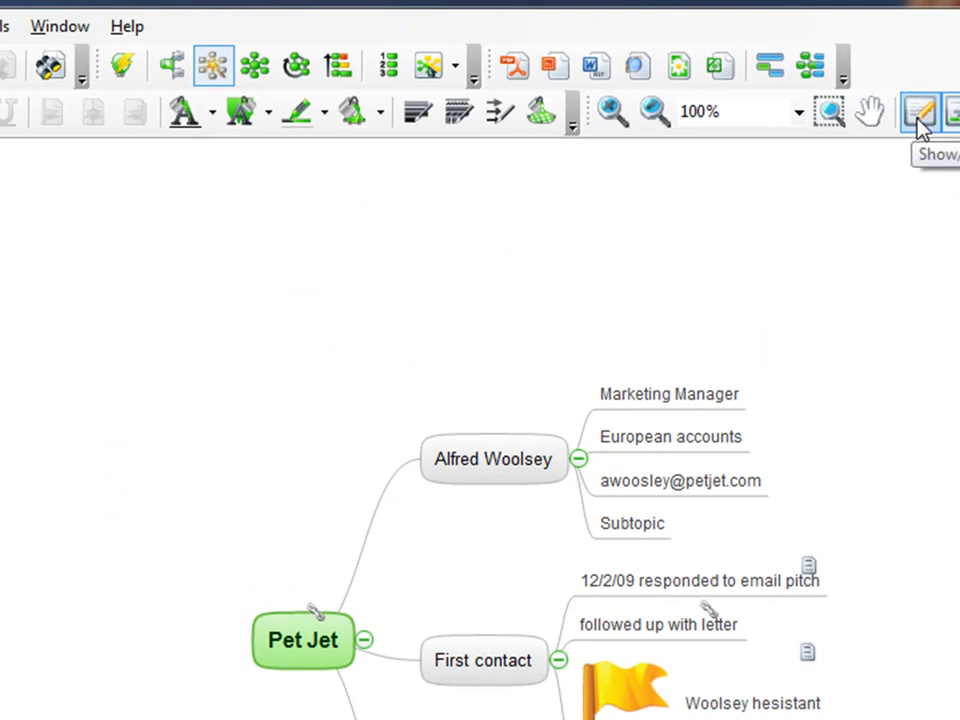
{"action": "left_click", "coordinate": [921, 112]}
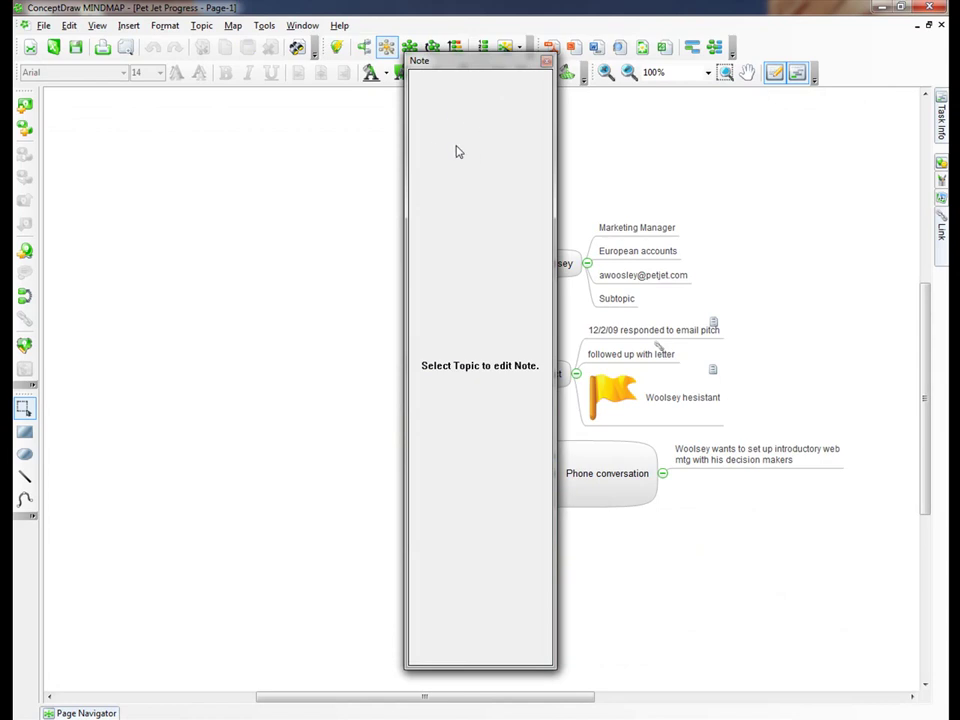
{"action": "left_click", "coordinate": [547, 62]}
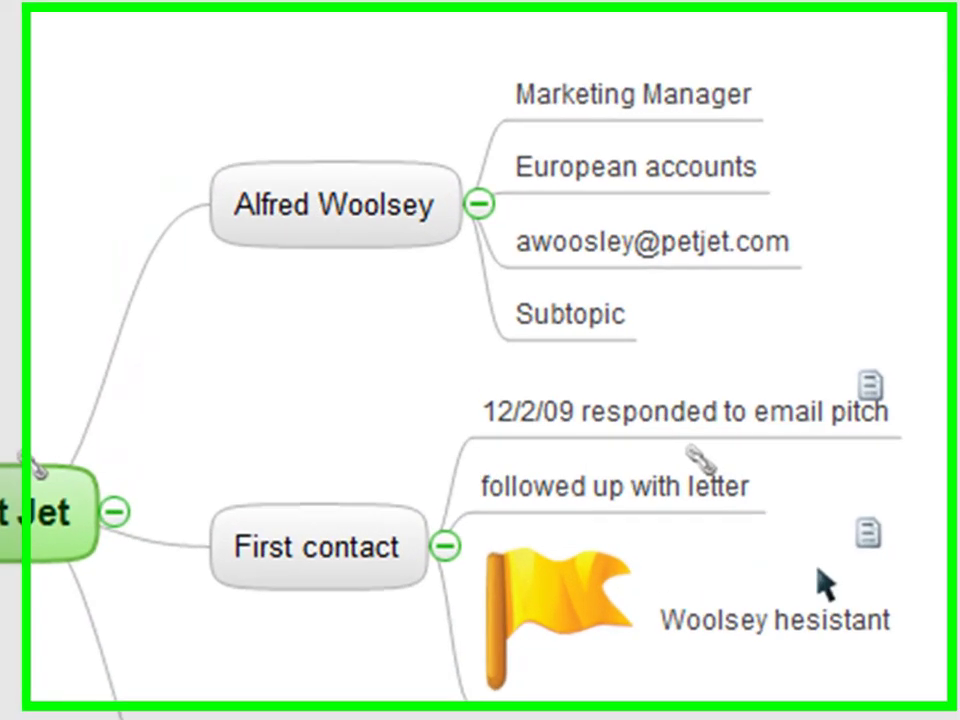
{"action": "mouse_move", "coordinate": [868, 537]}
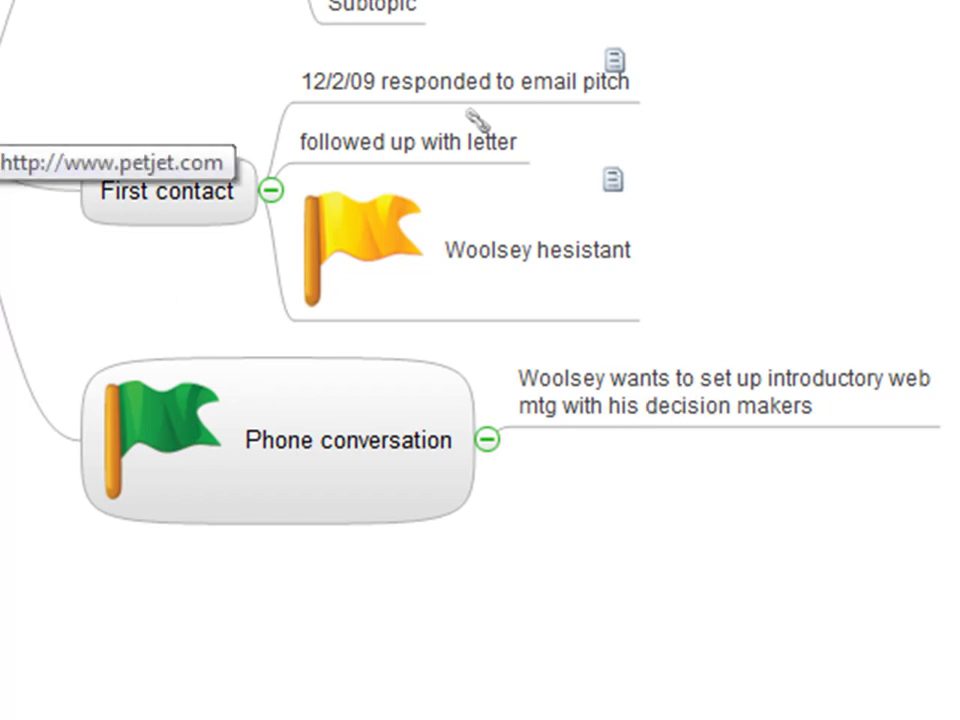
{"action": "left_click", "coordinate": [0, 140]}
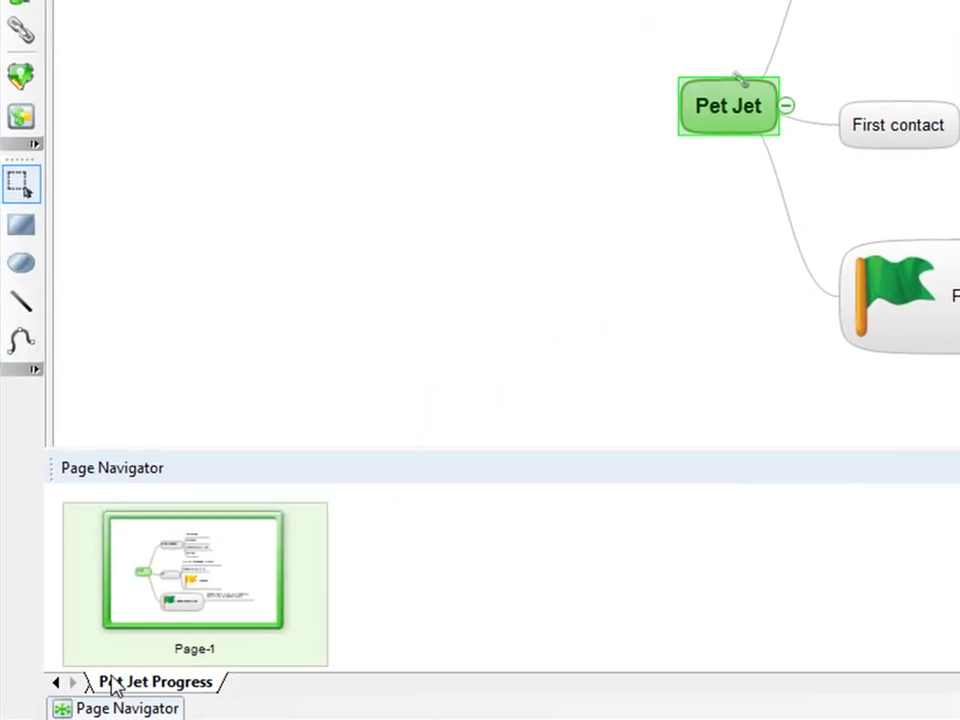
{"action": "left_click", "coordinate": [58, 681]}
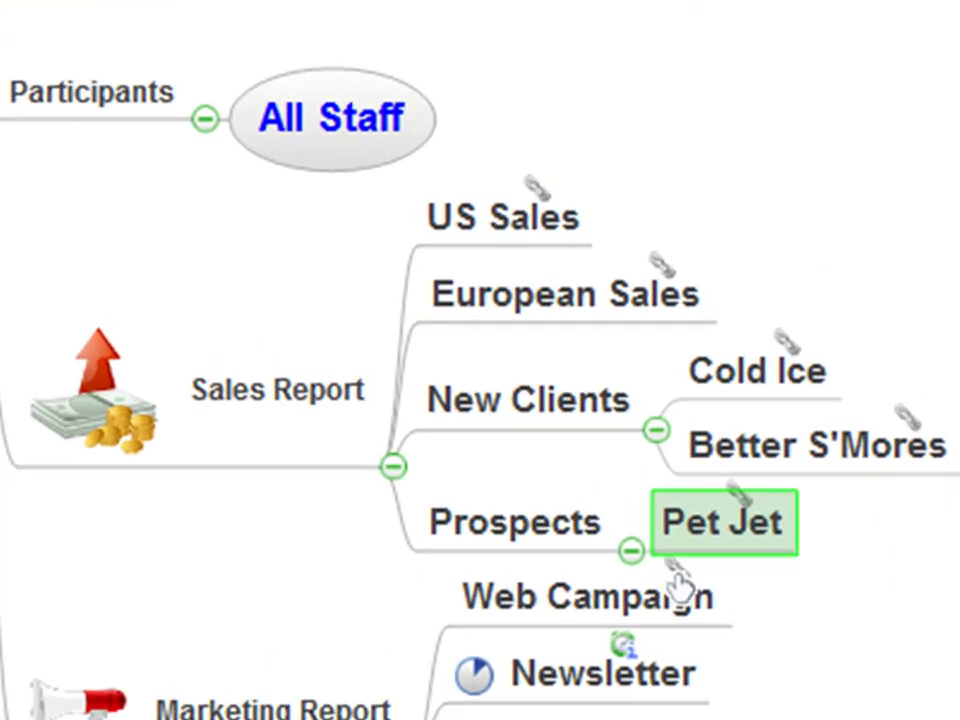
Open the map linked to Web Campaign, review its topics, and return to the meeting notes map
{"action": "left_click", "coordinate": [676, 580]}
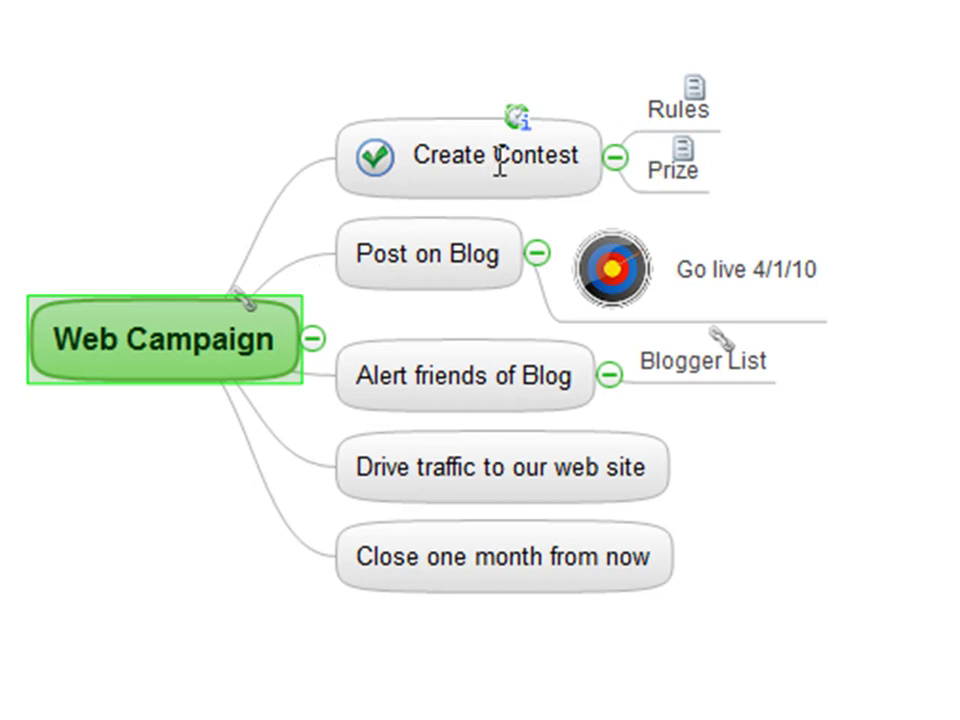
{"action": "mouse_move", "coordinate": [372, 165]}
{"action": "left_click", "coordinate": [244, 298]}
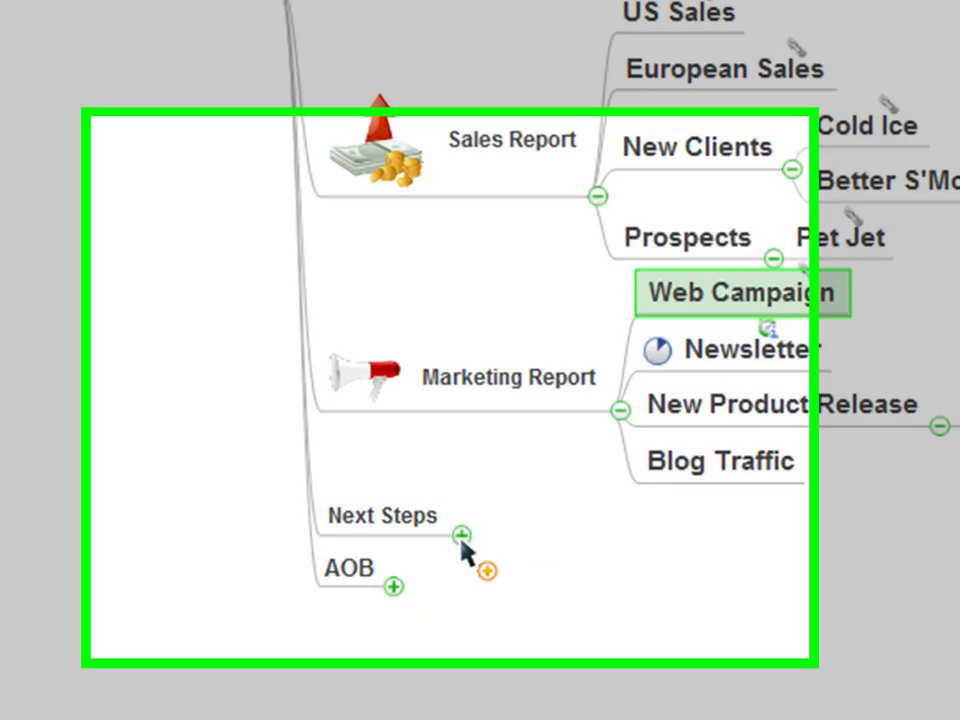
Expand the Next Steps branch down through "plan global sales meeting" to the subtopics of "kick-off meeting"
{"action": "left_click", "coordinate": [404, 494]}
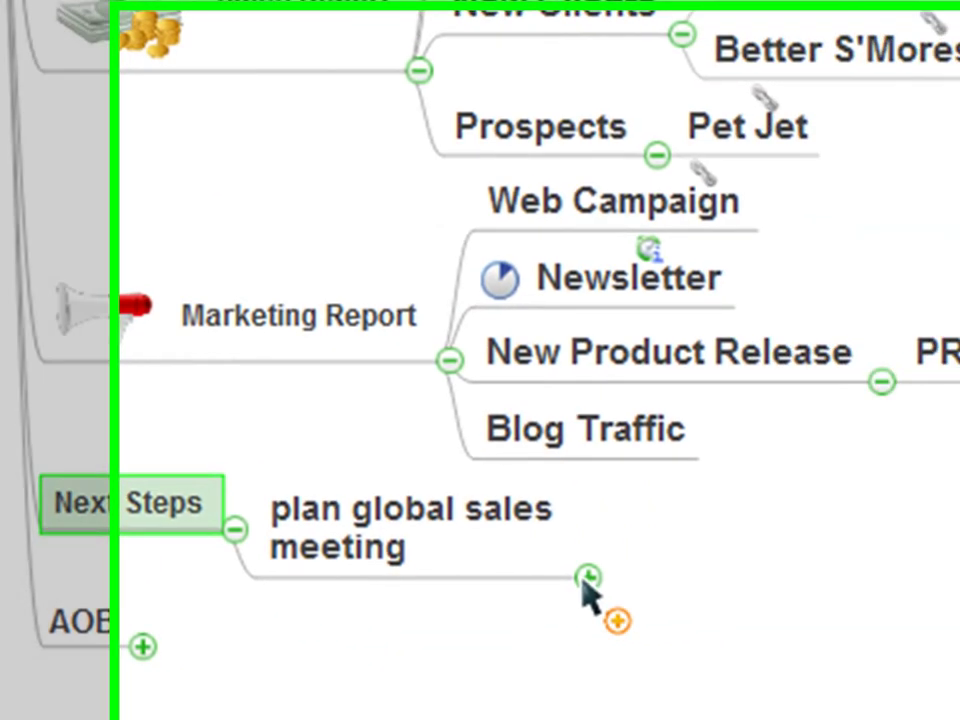
{"action": "left_click", "coordinate": [846, 608]}
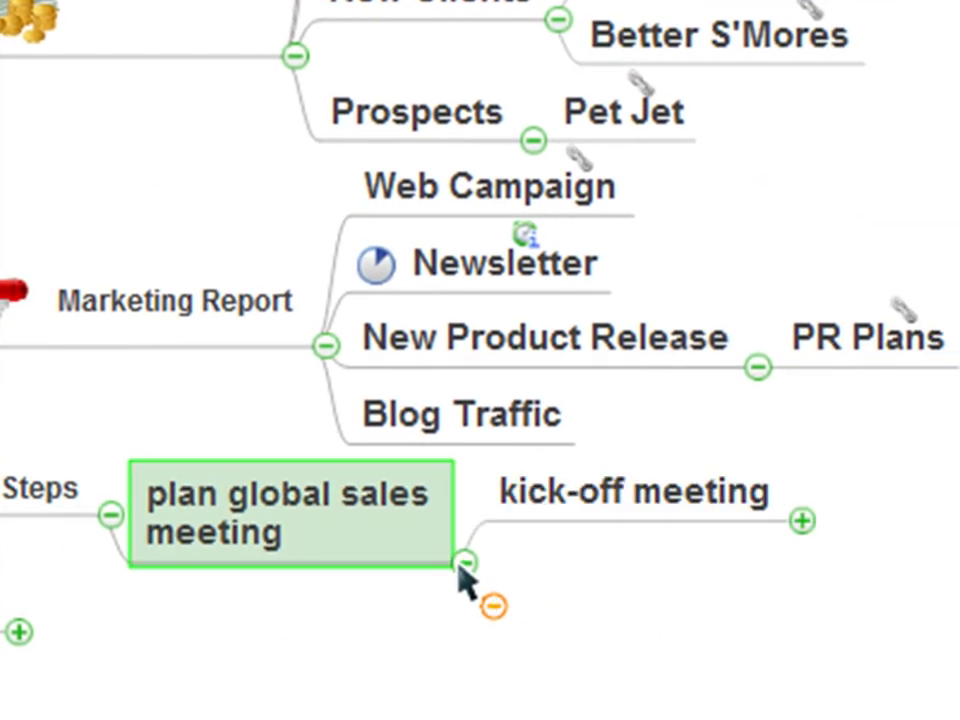
{"action": "left_click", "coordinate": [801, 521]}
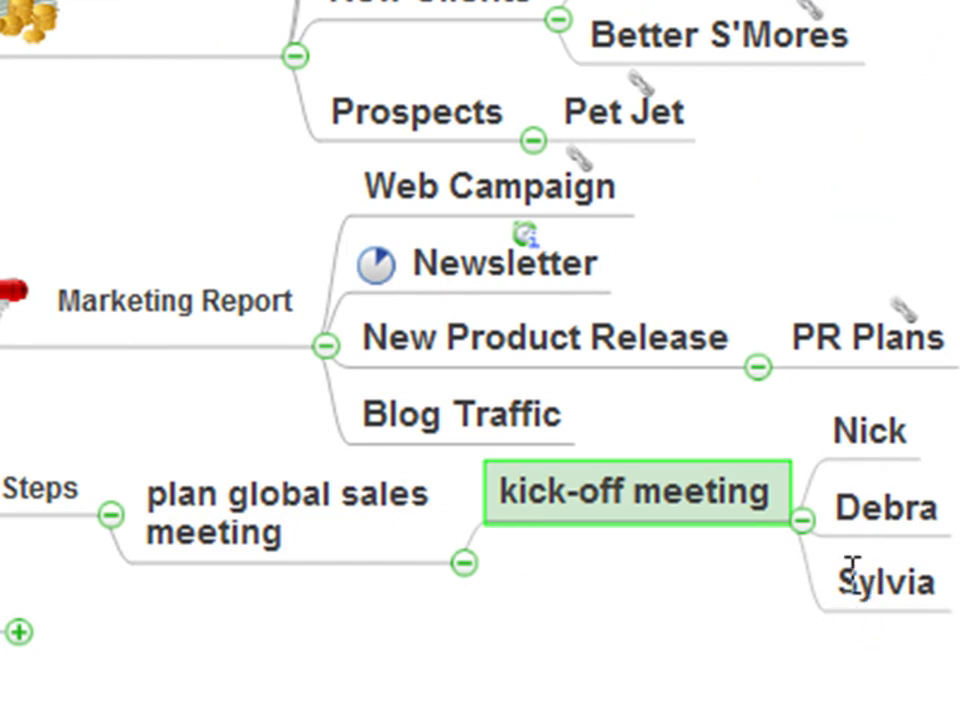
Add task info to the "kick-off meeting" topic with a start date of 3/31/2010
{"action": "right_click", "coordinate": [716, 497]}
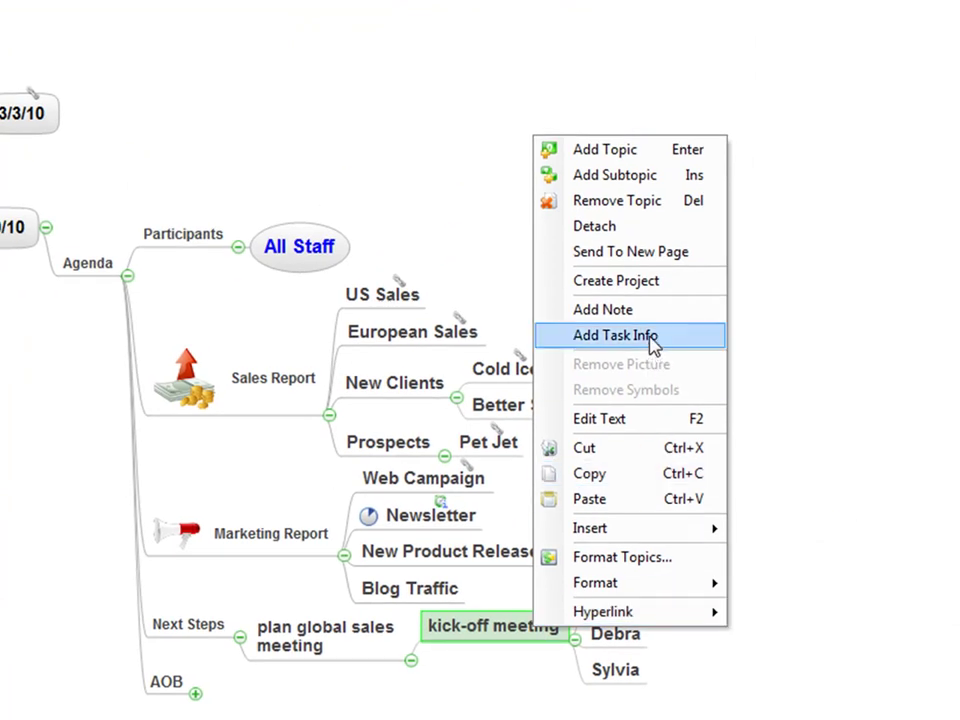
{"action": "left_click", "coordinate": [650, 337]}
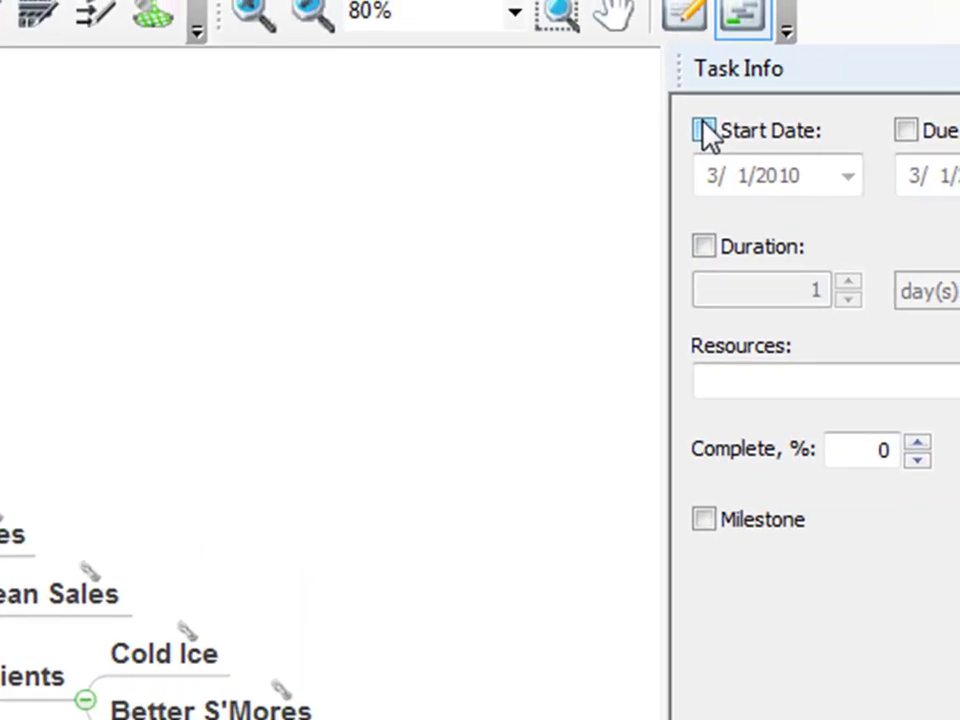
{"action": "left_click", "coordinate": [705, 131]}
{"action": "left_click", "coordinate": [846, 180]}
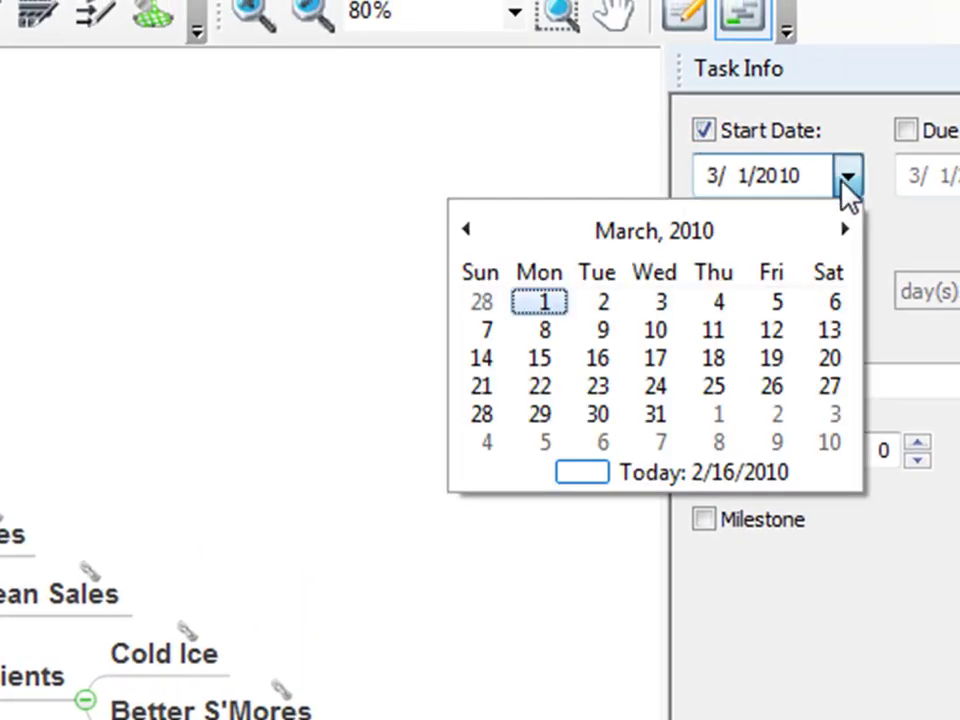
{"action": "left_click", "coordinate": [656, 416]}
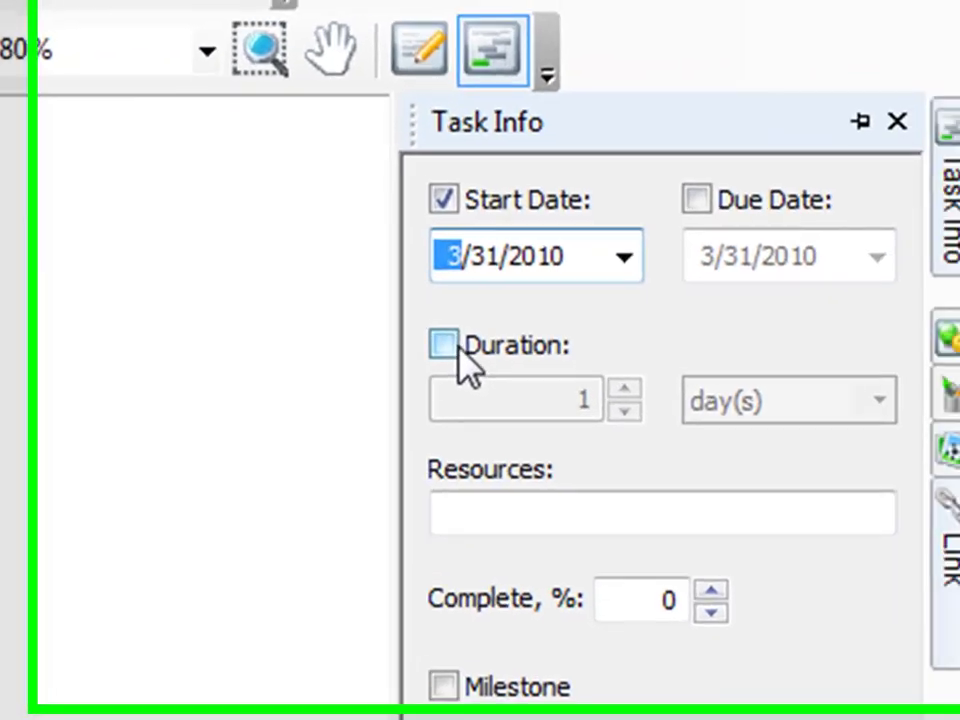
Set the kick-off meeting's duration to 2 hours and enter the responsible person's first name as its resource
{"action": "left_click", "coordinate": [704, 246]}
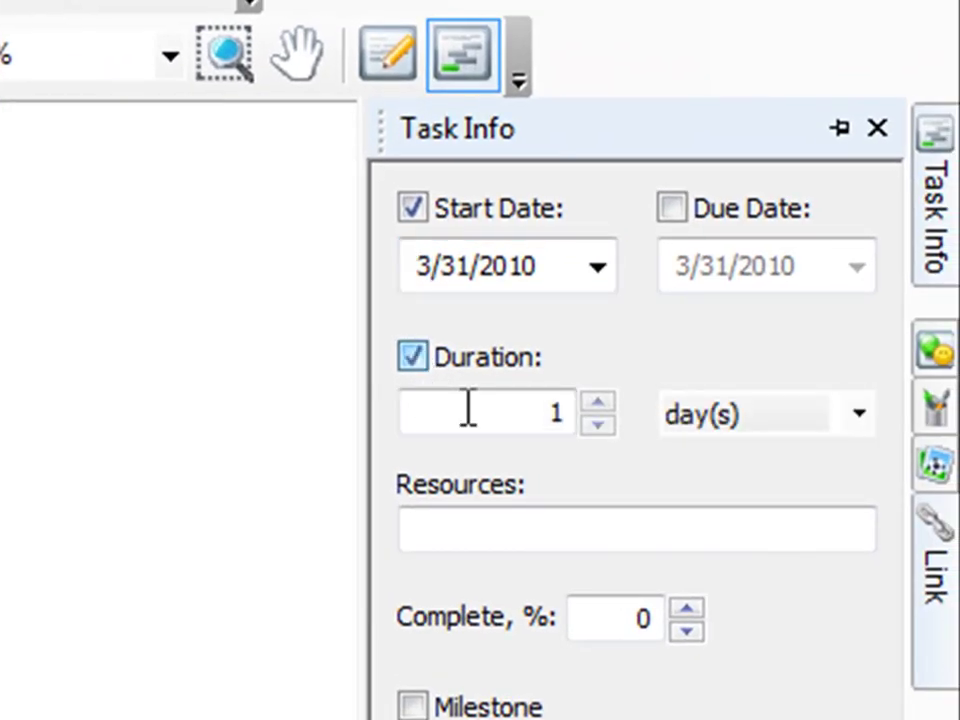
{"action": "left_click", "coordinate": [597, 402]}
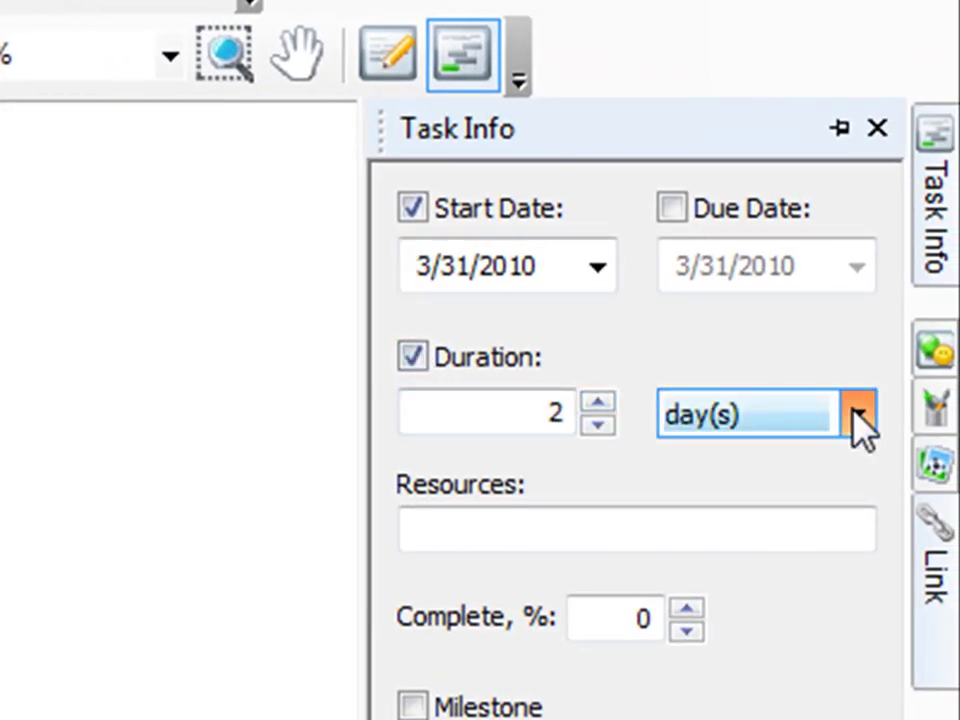
{"action": "left_click", "coordinate": [800, 420]}
{"action": "left_click", "coordinate": [771, 461]}
{"action": "left_click", "coordinate": [585, 527]}
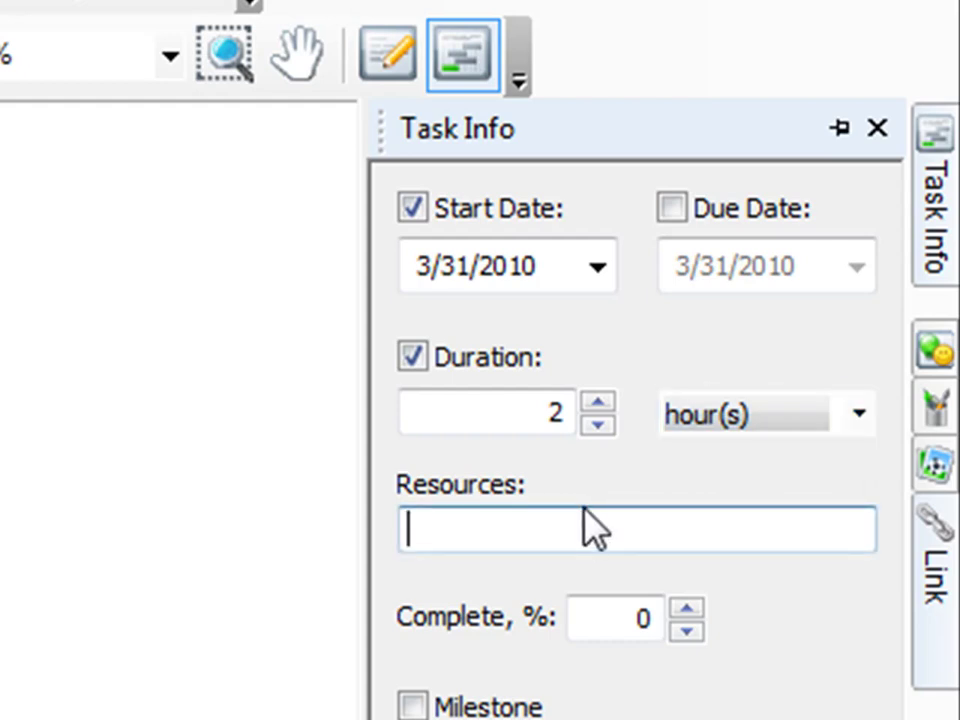
{"action": "type", "text": "Nick"}
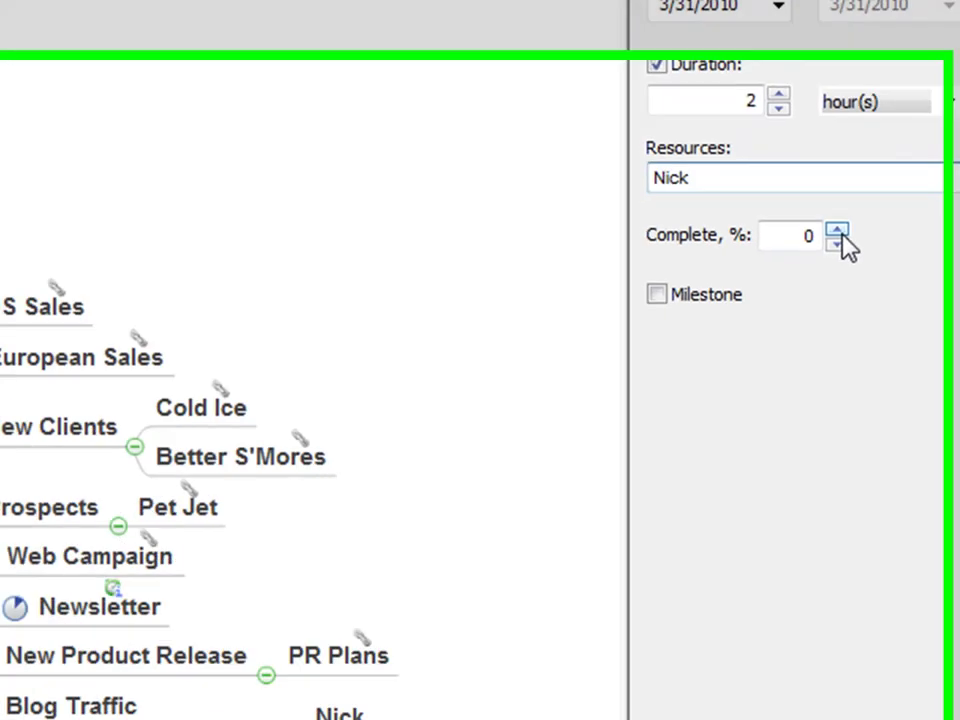
Set the kick-off meeting's completion to 10% in its task info
{"action": "left_click", "coordinate": [836, 231]}
{"action": "left_click", "coordinate": [836, 231]}
{"action": "left_click", "coordinate": [836, 231]}
{"action": "left_click", "coordinate": [836, 231]}
{"action": "left_click", "coordinate": [869, 148]}
{"action": "left_click", "coordinate": [869, 148]}
{"action": "left_click", "coordinate": [869, 148]}
{"action": "left_click", "coordinate": [869, 148]}
{"action": "left_click", "coordinate": [869, 148]}
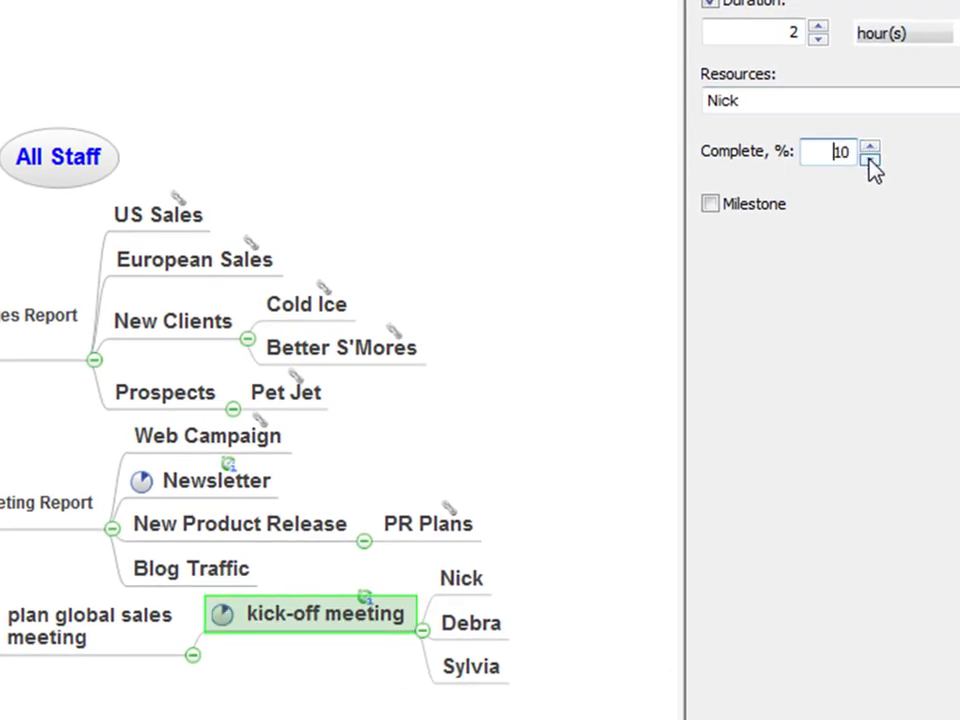
Advance the kick-off meeting's progress symbol directly on the map through 25% to half complete
{"action": "mouse_move", "coordinate": [222, 614]}
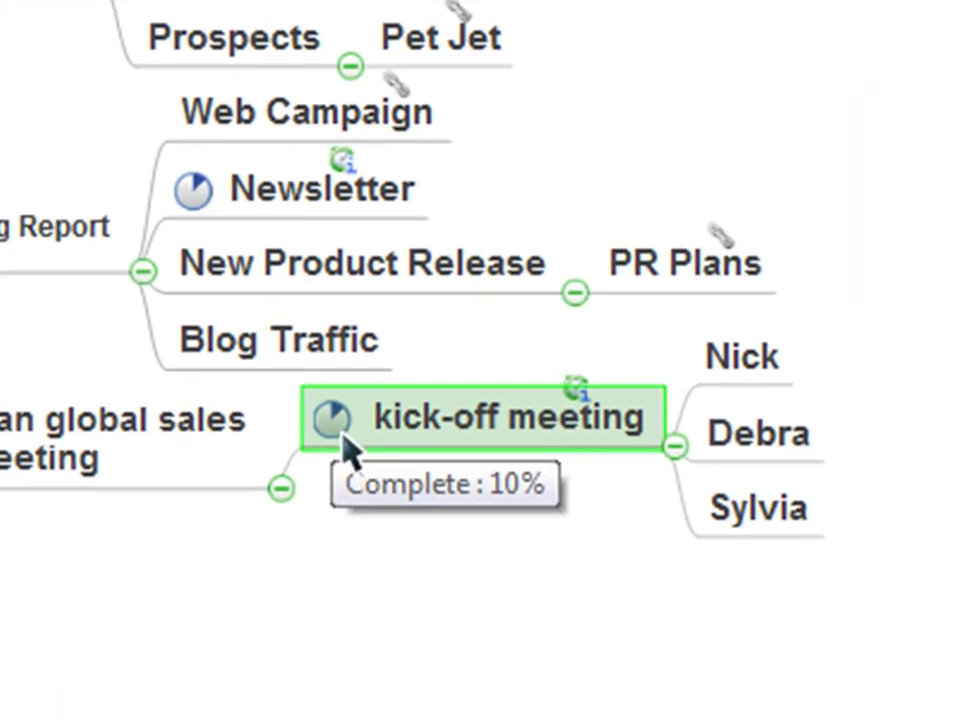
{"action": "left_click", "coordinate": [343, 446]}
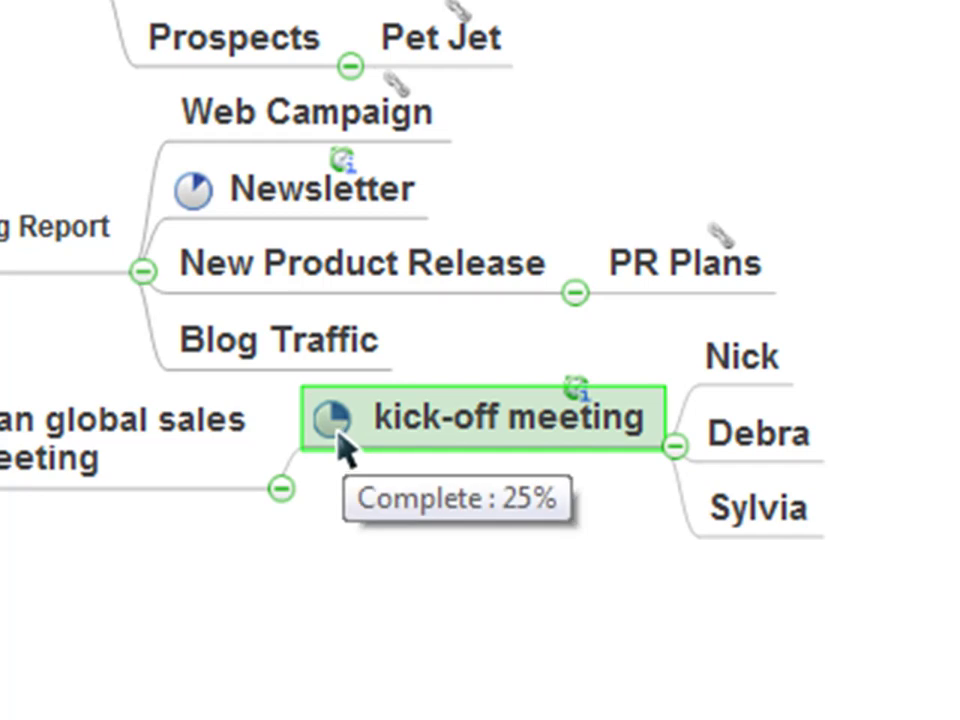
{"action": "left_click", "coordinate": [343, 447]}
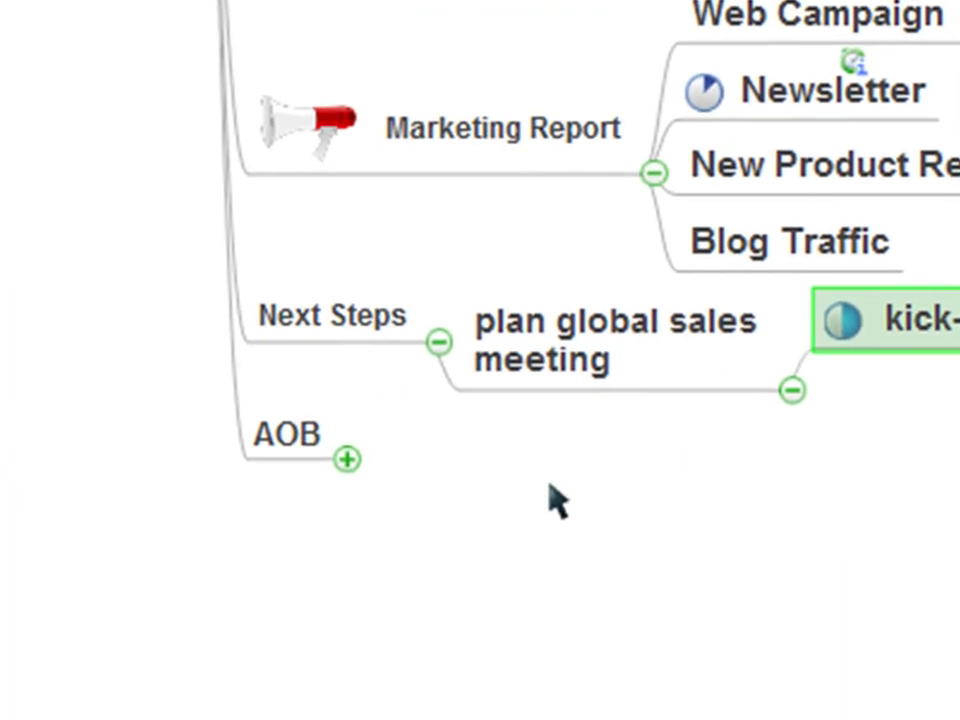
Expand the AOB branch of the agenda
{"action": "left_click", "coordinate": [346, 458]}
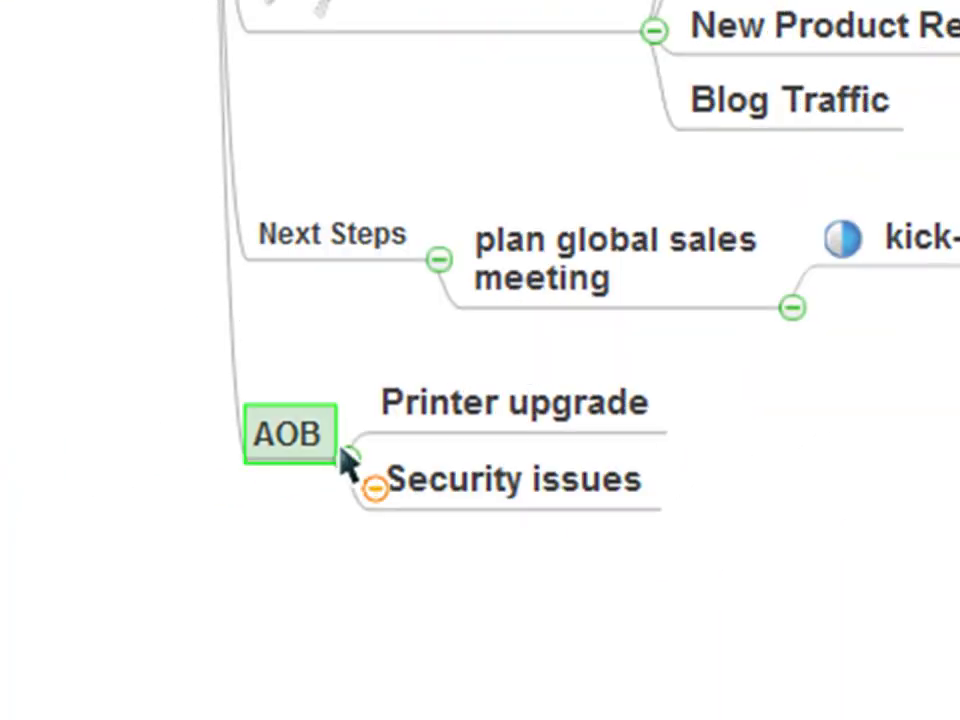